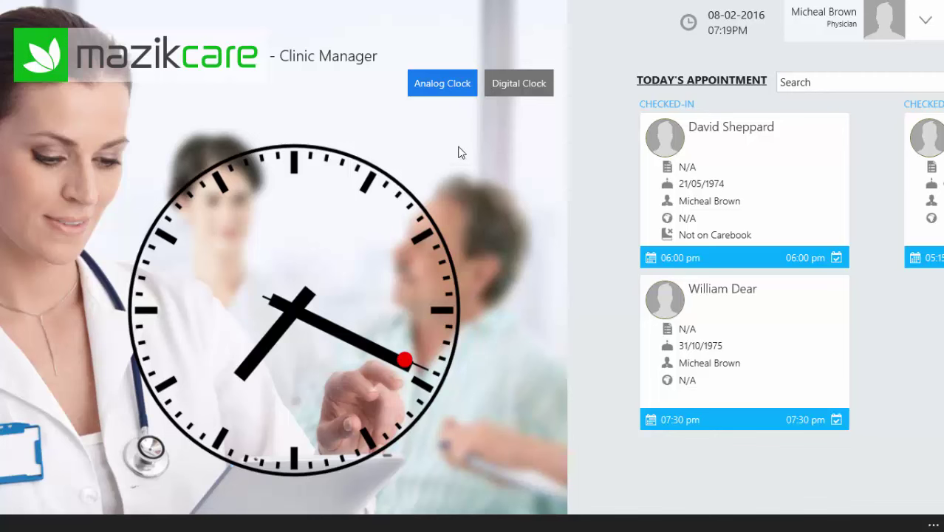
{"action": "left_click", "coordinate": [519, 85]}
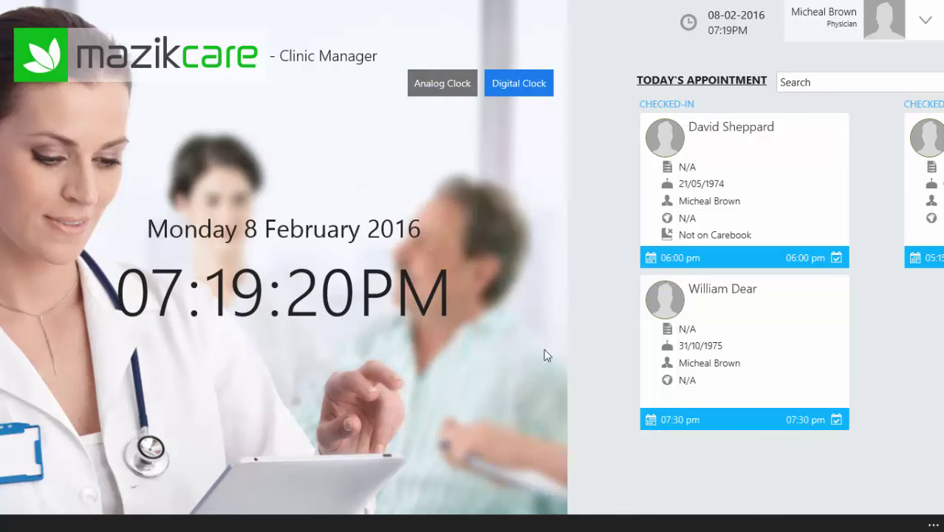
{"action": "scroll", "coordinate": [650, 494], "scroll_direction": "down", "scroll_amount": 2}
{"action": "scroll", "coordinate": [650, 493], "scroll_direction": "down", "scroll_amount": 3}
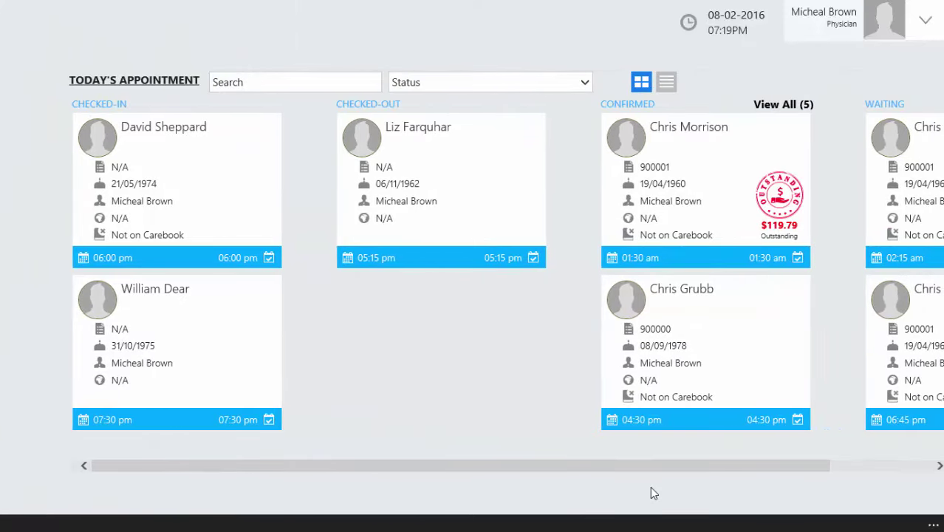
{"action": "scroll", "coordinate": [520, 423], "scroll_direction": "down", "scroll_amount": 1}
{"action": "scroll", "coordinate": [513, 416], "scroll_direction": "up", "scroll_amount": 1}
{"action": "scroll", "coordinate": [512, 413], "scroll_direction": "up", "scroll_amount": 1}
{"action": "left_click", "coordinate": [471, 84]}
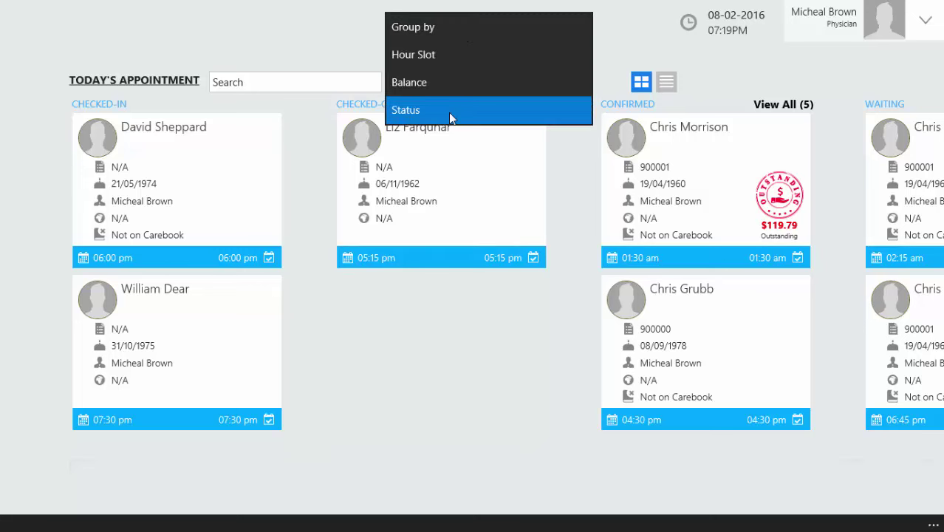
{"action": "left_click", "coordinate": [305, 104]}
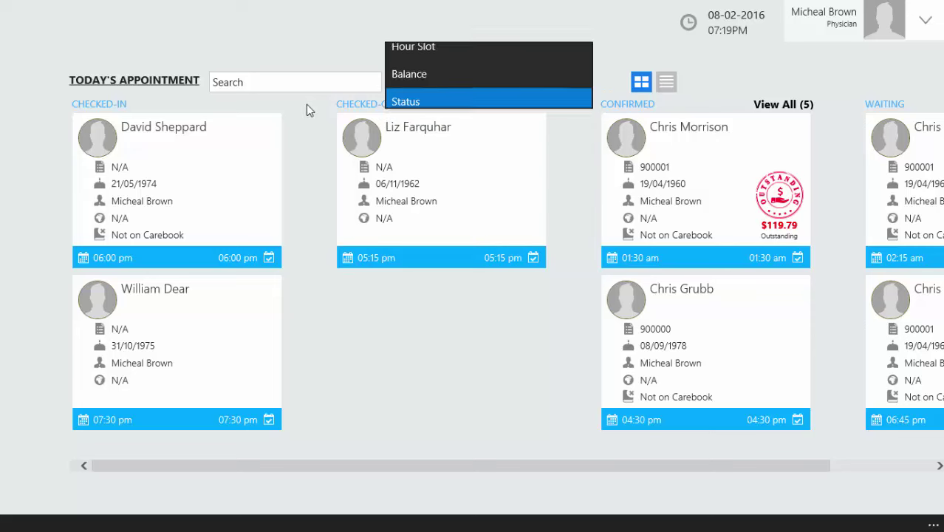
{"action": "left_click", "coordinate": [666, 85]}
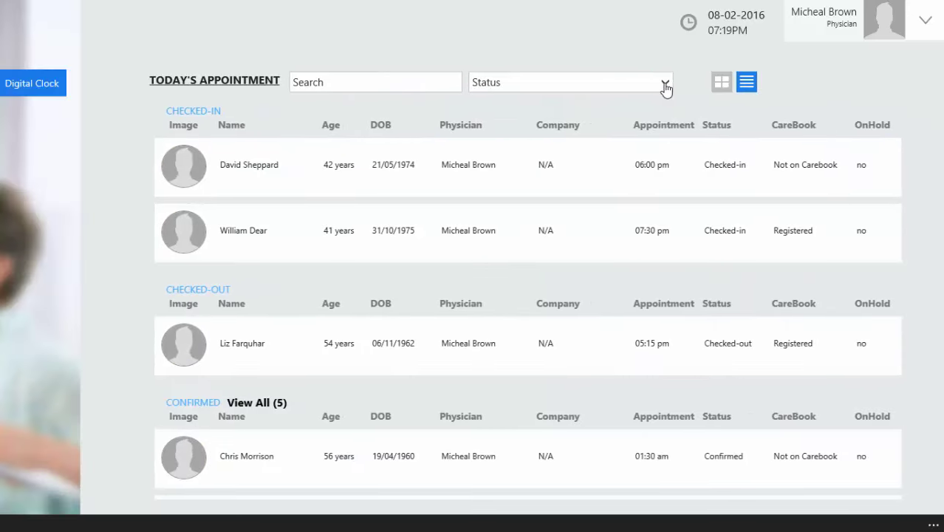
{"action": "scroll", "coordinate": [500, 255], "scroll_direction": "down", "scroll_amount": 2}
{"action": "scroll", "coordinate": [500, 255], "scroll_direction": "up", "scroll_amount": 2}
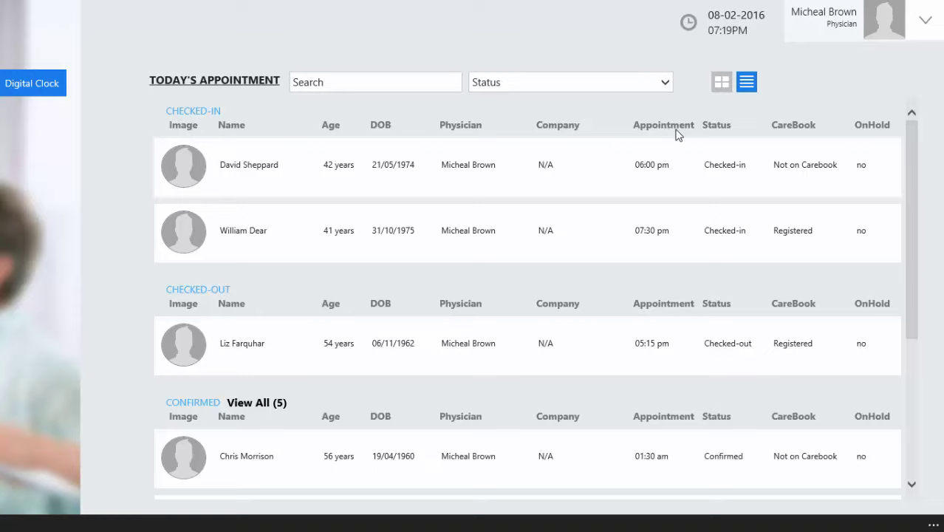
{"action": "left_click", "coordinate": [721, 82]}
{"action": "left_click", "coordinate": [360, 81]}
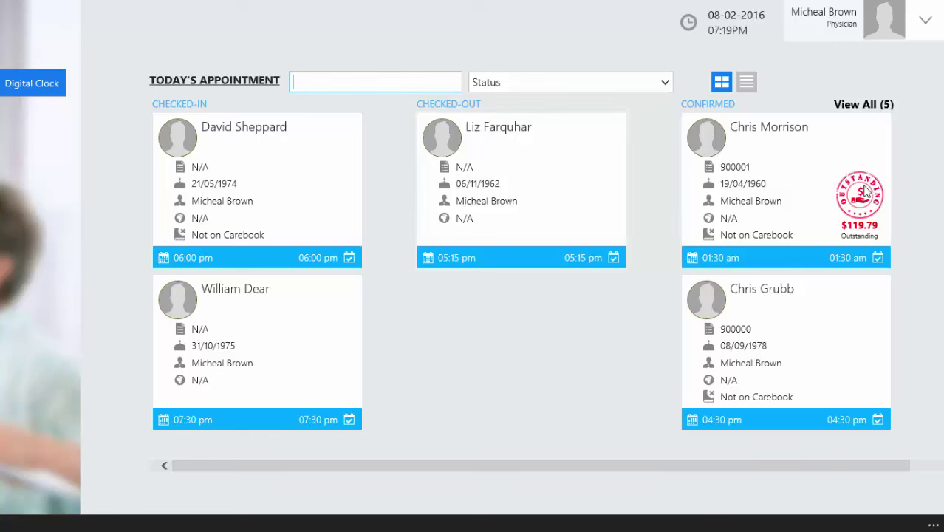
{"action": "left_click", "coordinate": [924, 28]}
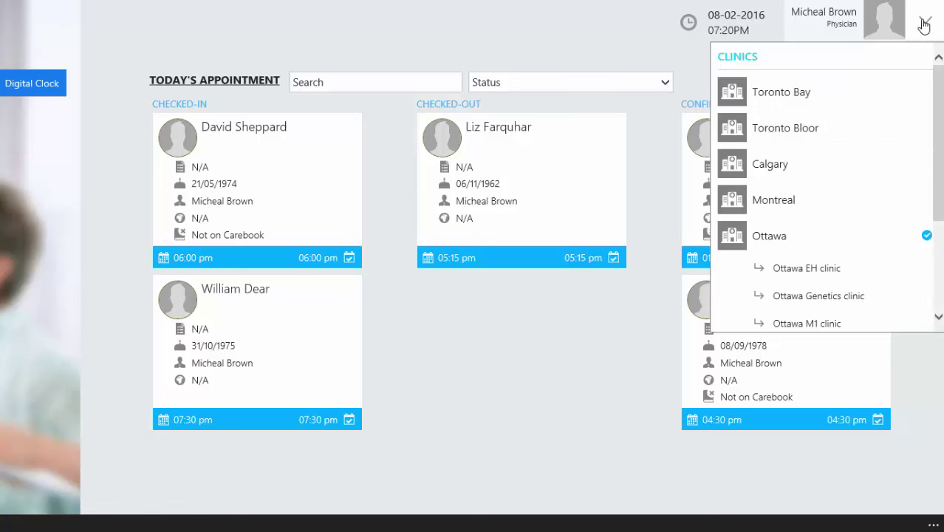
{"action": "left_click", "coordinate": [392, 352]}
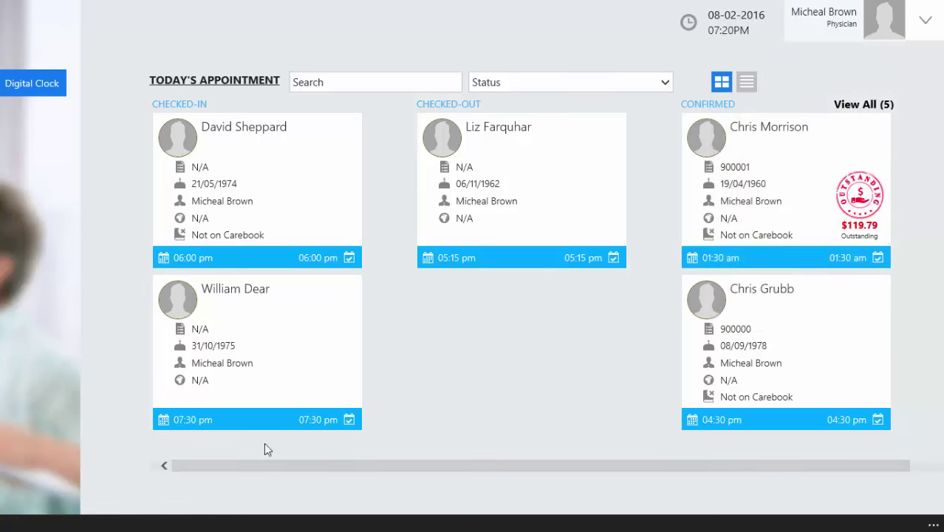
{"action": "right_click", "coordinate": [267, 190]}
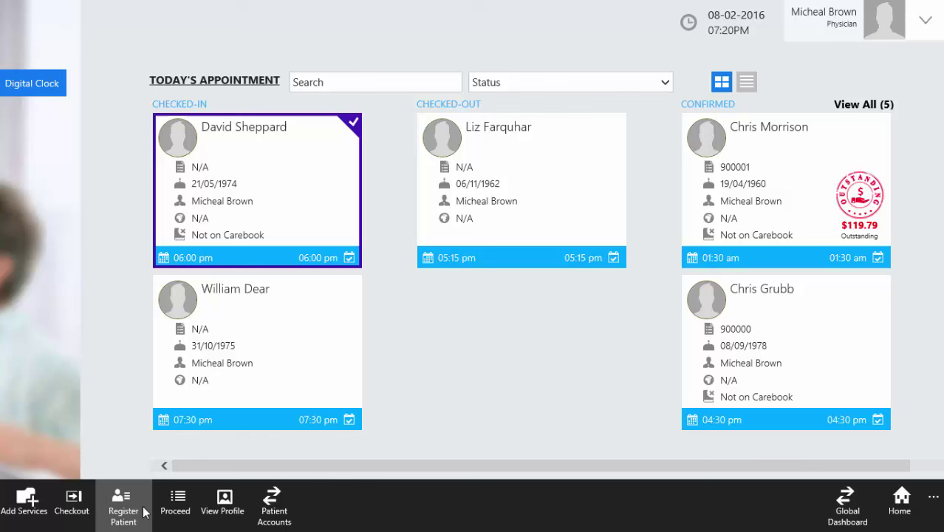
{"action": "right_click", "coordinate": [879, 201]}
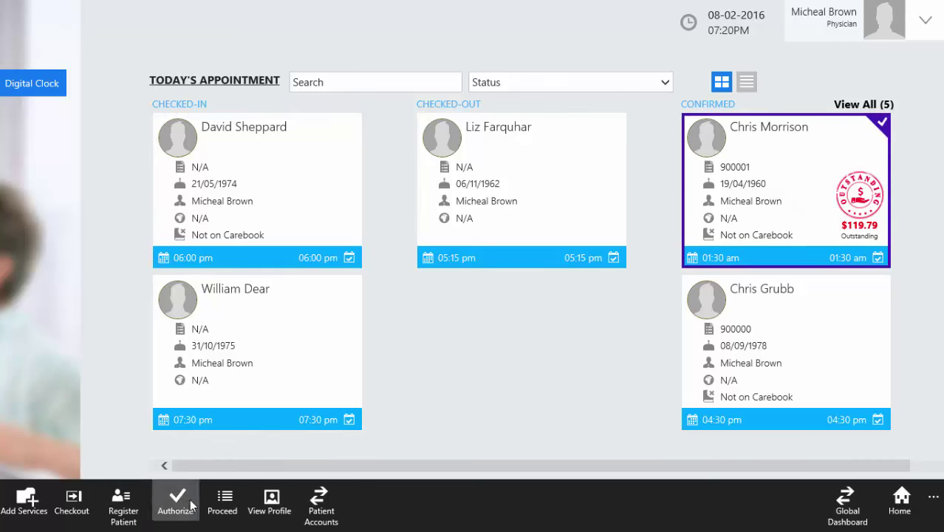
{"action": "left_click", "coordinate": [707, 141]}
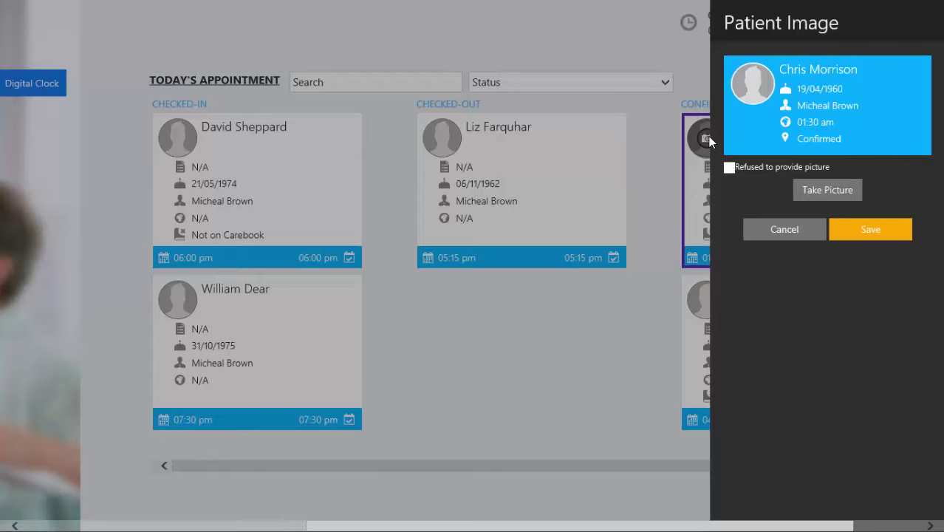
{"action": "left_click", "coordinate": [222, 503]}
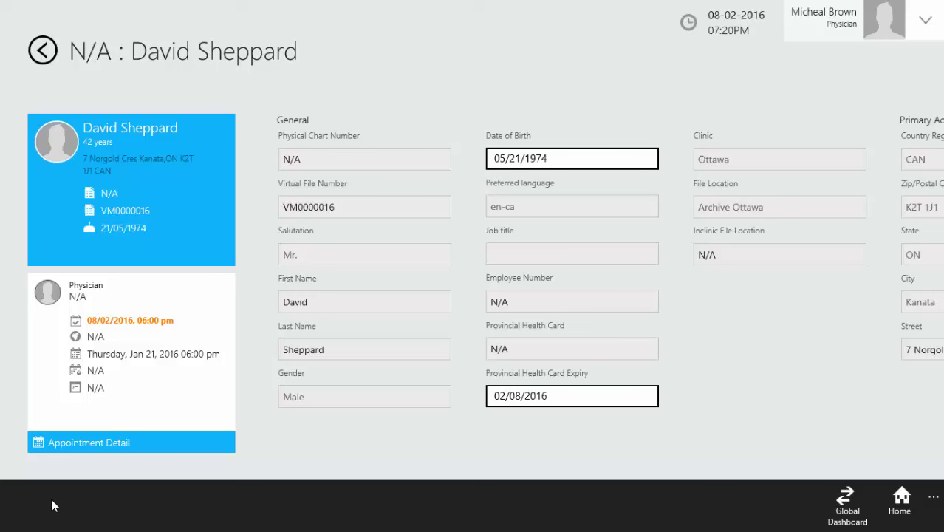
{"action": "left_click", "coordinate": [25, 500]}
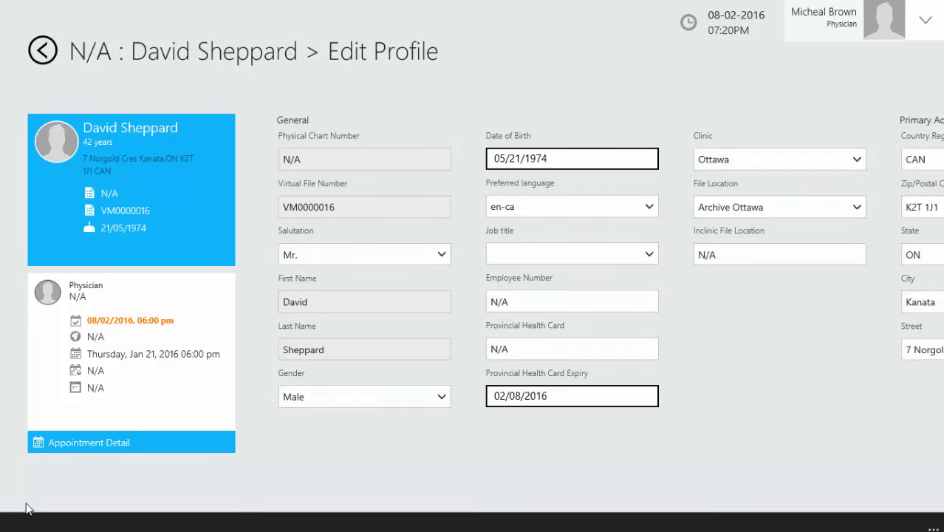
{"action": "right_click", "coordinate": [351, 436]}
{"action": "left_click", "coordinate": [81, 517]}
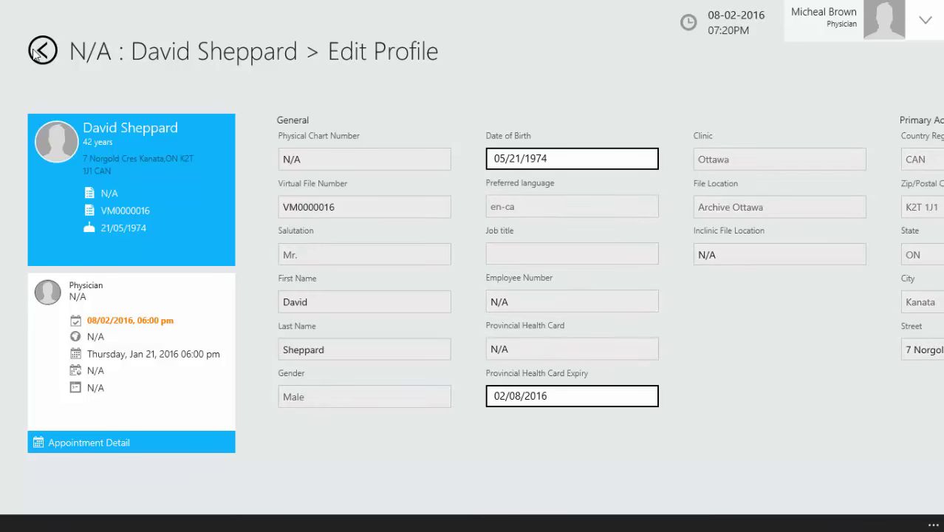
{"action": "scroll", "coordinate": [602, 351], "scroll_direction": "down", "scroll_amount": 5}
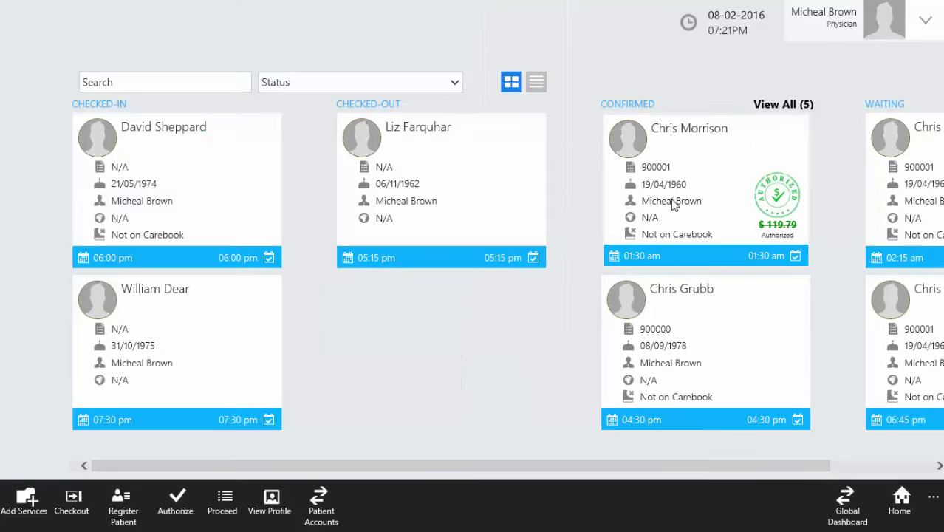
{"action": "right_click", "coordinate": [660, 202]}
{"action": "left_click", "coordinate": [181, 506]}
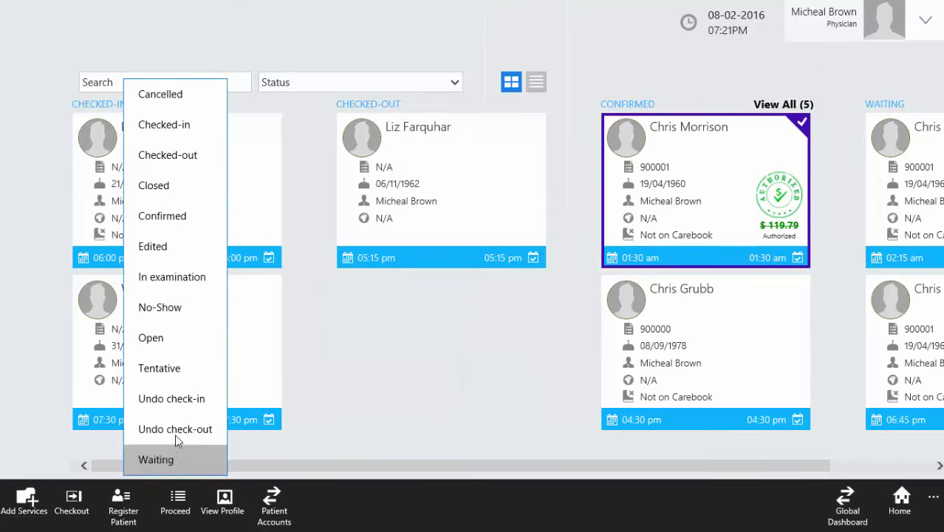
{"action": "left_click", "coordinate": [170, 134]}
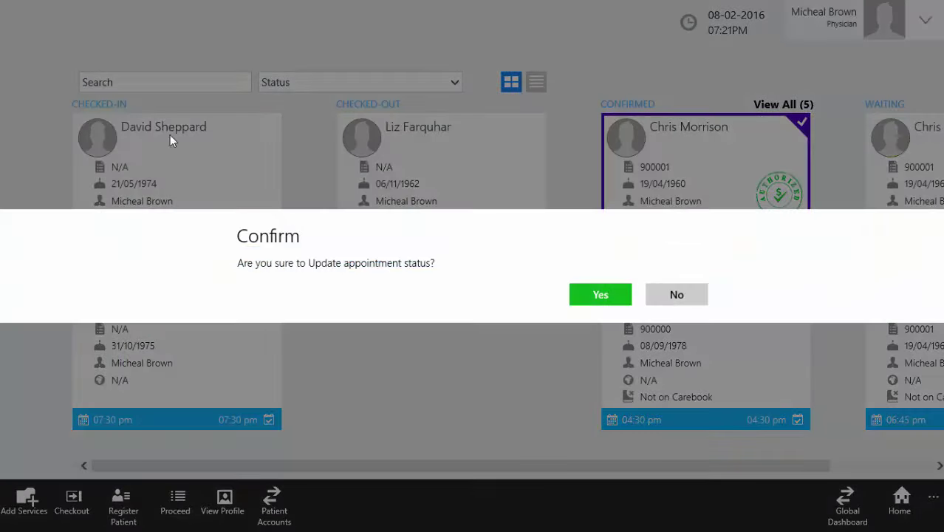
{"action": "left_click", "coordinate": [569, 298]}
{"action": "right_click", "coordinate": [268, 246]}
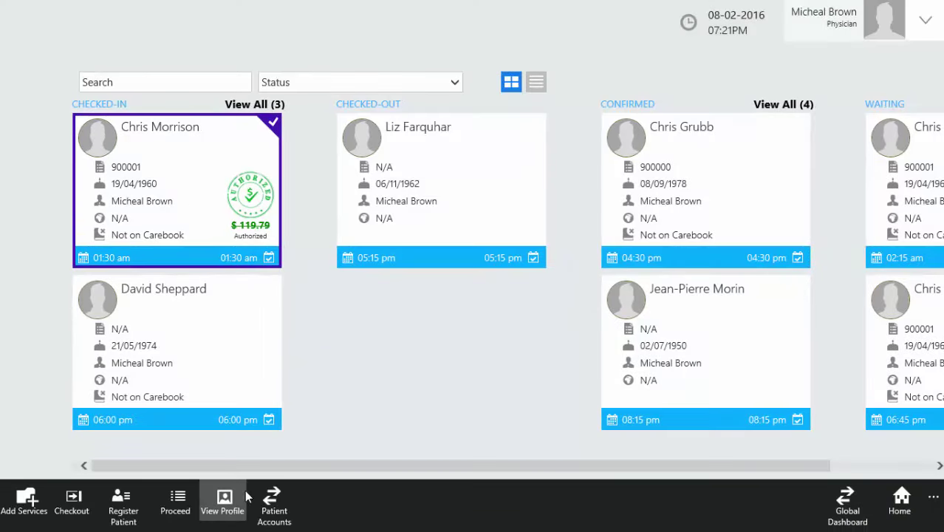
{"action": "left_click", "coordinate": [270, 508]}
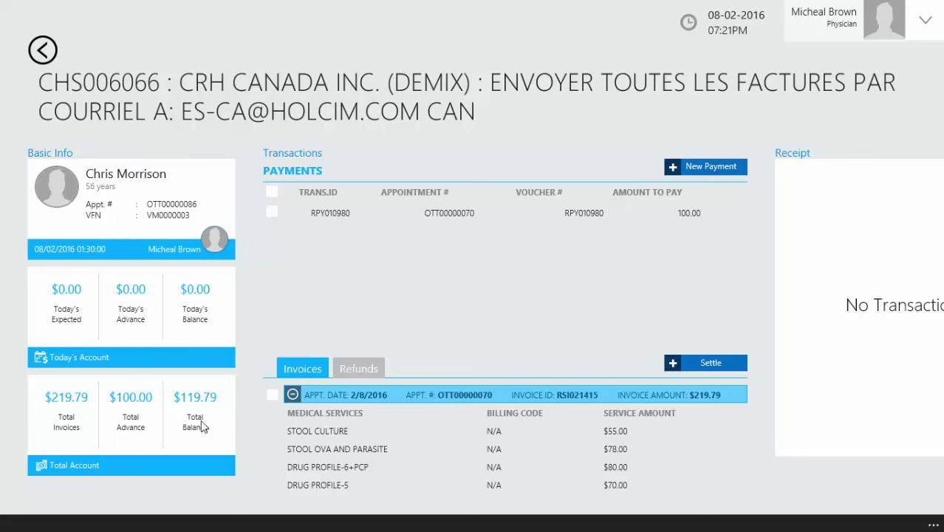
Cancel a new payment, then tick all payments and the 2/8/2016 invoice.
{"action": "left_click", "coordinate": [689, 170]}
{"action": "left_click", "coordinate": [750, 415]}
{"action": "left_click", "coordinate": [272, 212]}
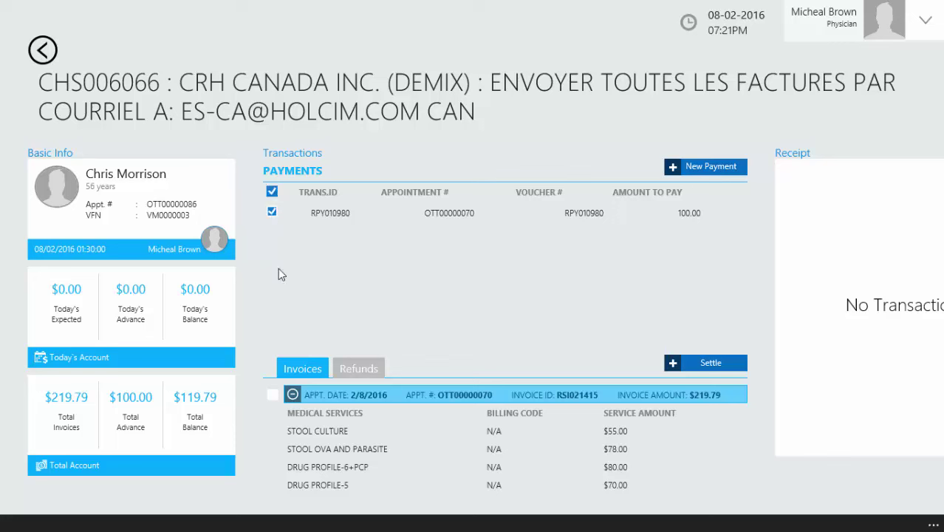
{"action": "left_click", "coordinate": [272, 395]}
{"action": "left_click", "coordinate": [359, 368]}
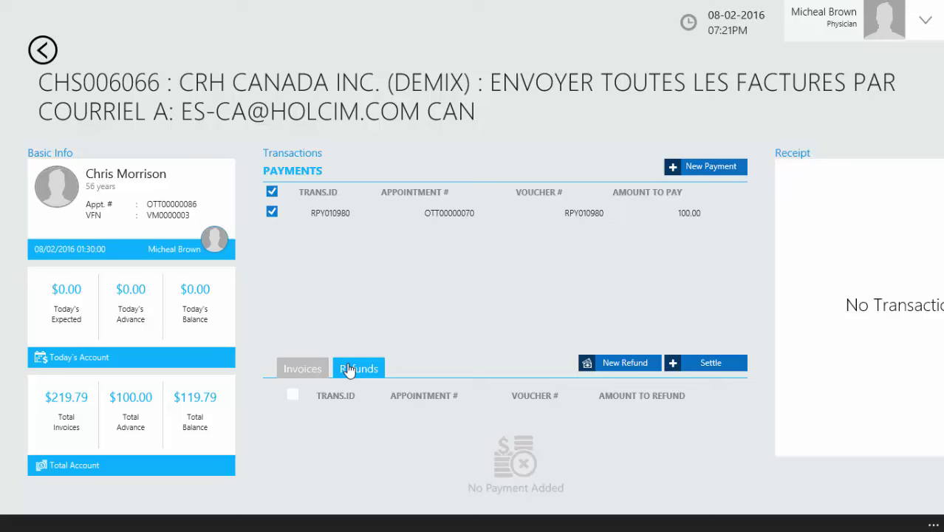
{"action": "left_click", "coordinate": [611, 367]}
{"action": "left_click", "coordinate": [772, 416]}
{"action": "scroll", "coordinate": [658, 499], "scroll_direction": "down", "scroll_amount": 3}
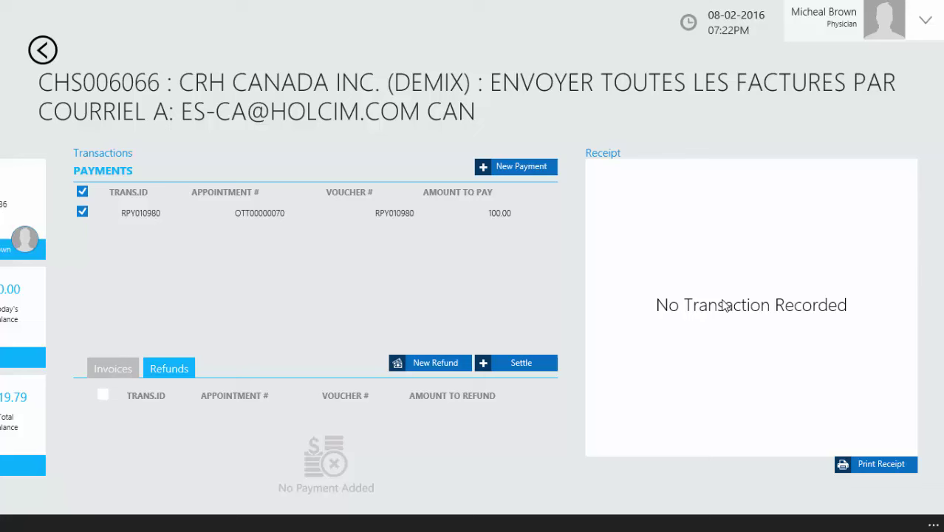
{"action": "right_click", "coordinate": [521, 463]}
{"action": "left_click", "coordinate": [902, 500]}
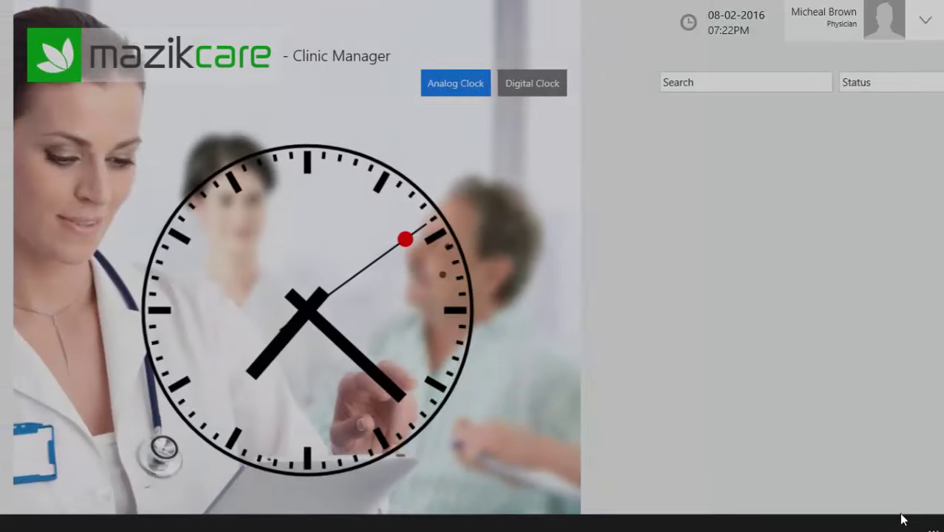
{"action": "scroll", "coordinate": [619, 489], "scroll_direction": "down", "scroll_amount": 5}
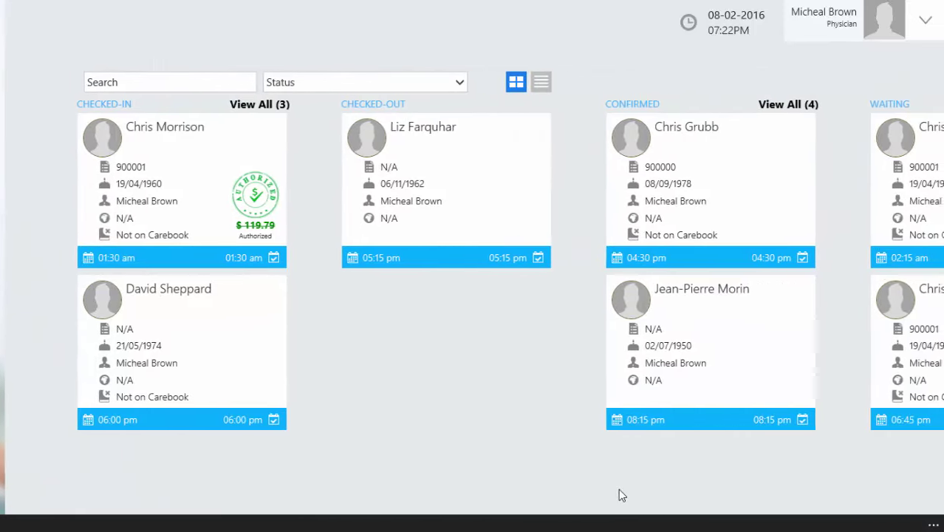
{"action": "left_click", "coordinate": [148, 183]}
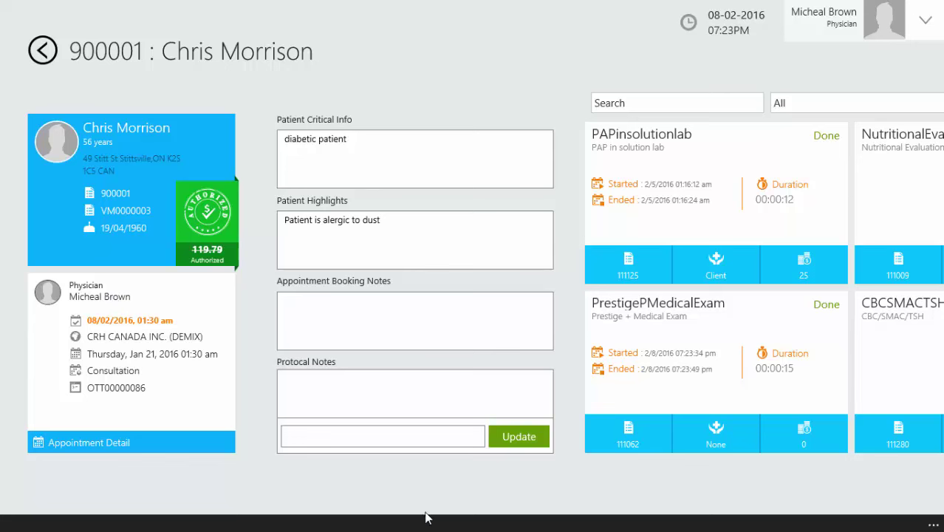
Start the NutritionalEval exam card and confirm it in the Confirm dialog.
{"action": "scroll", "coordinate": [482, 508], "scroll_direction": "down", "scroll_amount": 3}
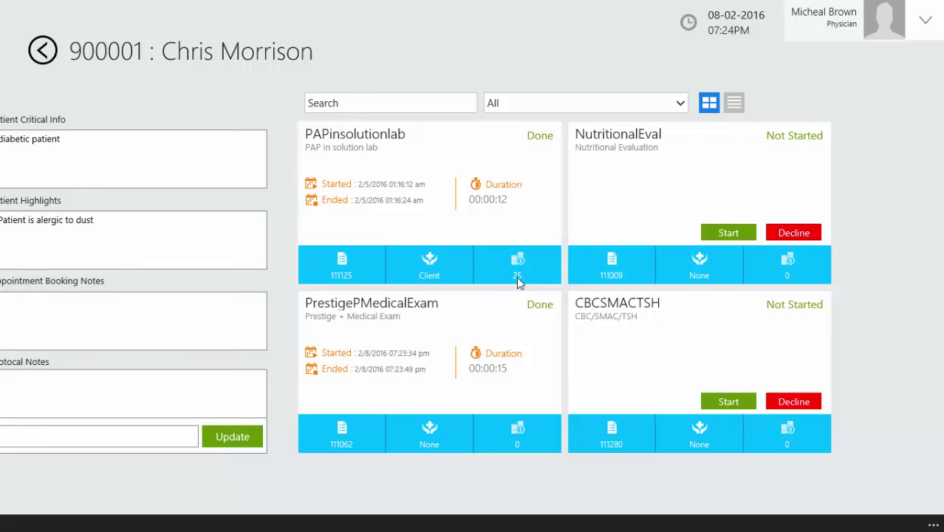
{"action": "left_click", "coordinate": [726, 235]}
{"action": "left_click", "coordinate": [607, 299]}
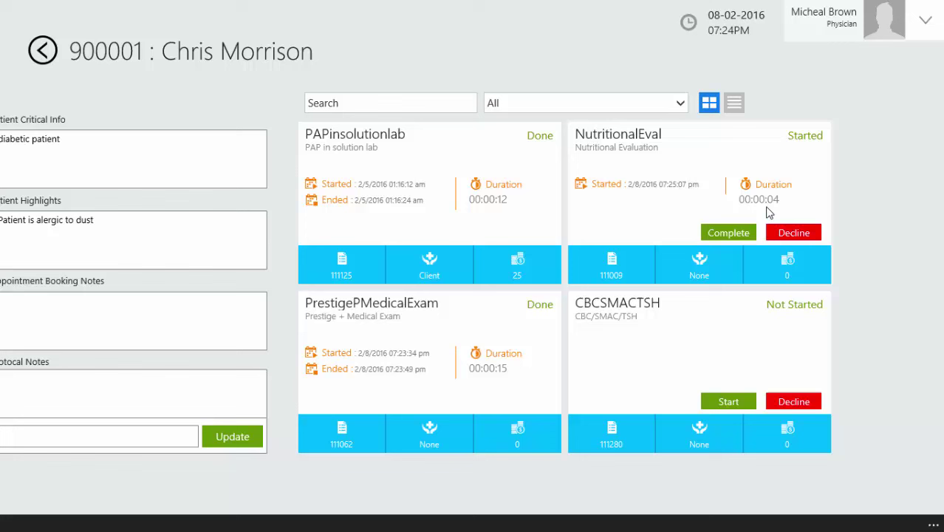
Complete the Nutritional Evaluation exam with injection site '001 - Right arm' and post it.
{"action": "left_click", "coordinate": [721, 235]}
{"action": "left_click", "coordinate": [792, 129]}
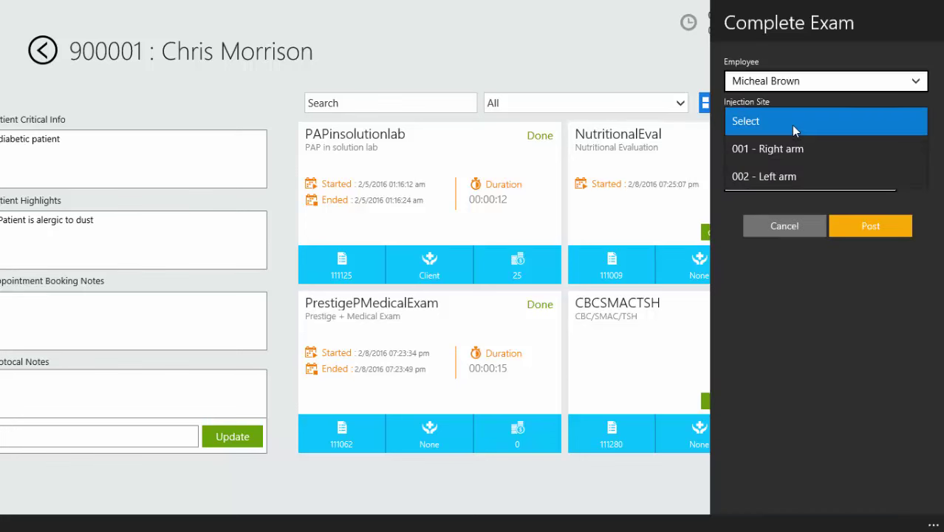
{"action": "left_click", "coordinate": [791, 144]}
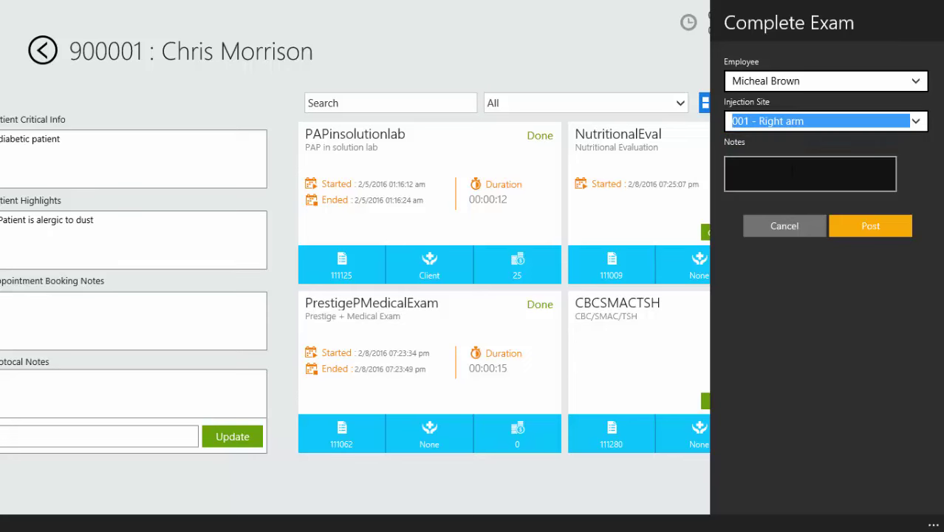
{"action": "left_click", "coordinate": [791, 173]}
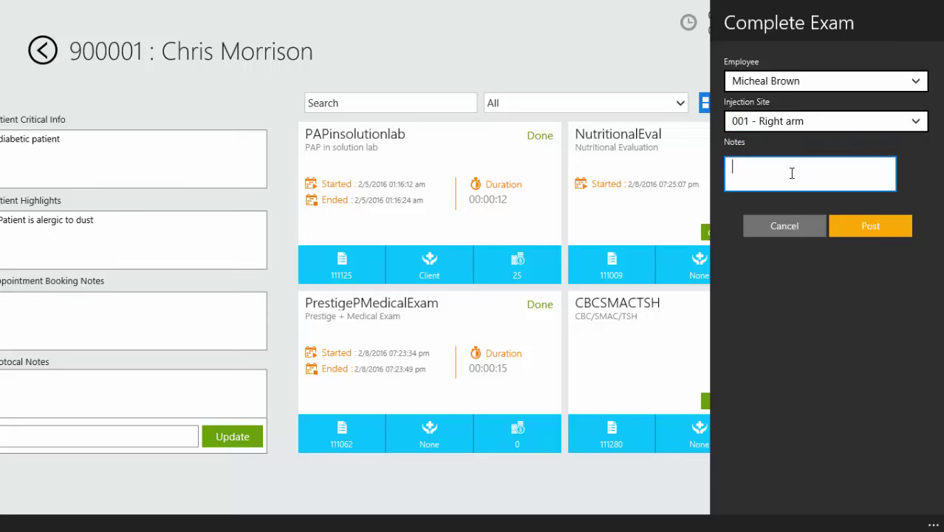
{"action": "left_click", "coordinate": [858, 228]}
{"action": "left_click", "coordinate": [619, 294]}
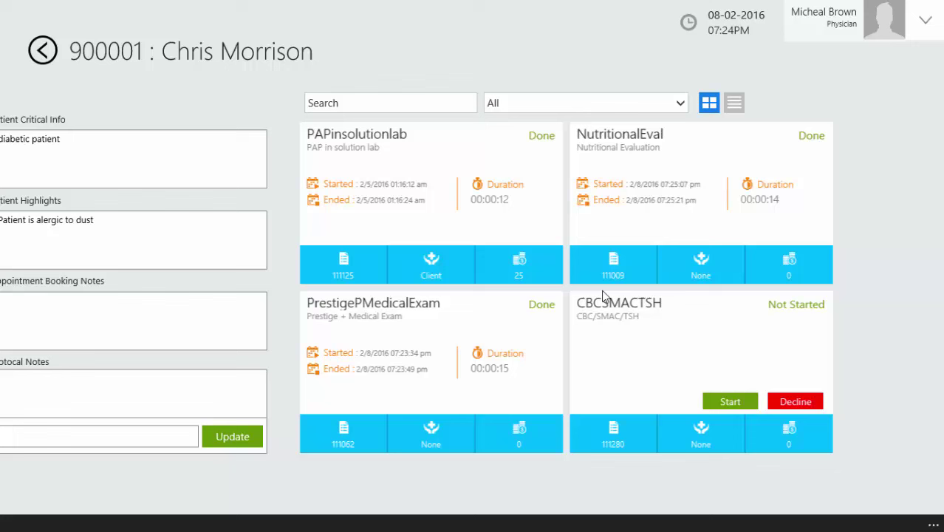
Decline the CBC/SMAC/TSH exam as declined by patient and post the decline.
{"action": "left_click", "coordinate": [791, 403]}
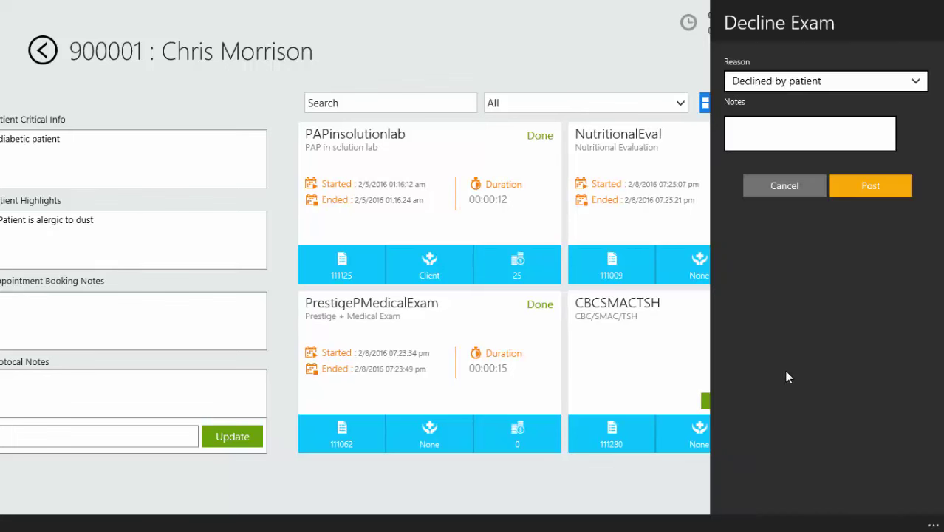
{"action": "left_click", "coordinate": [803, 130]}
{"action": "left_click", "coordinate": [859, 186]}
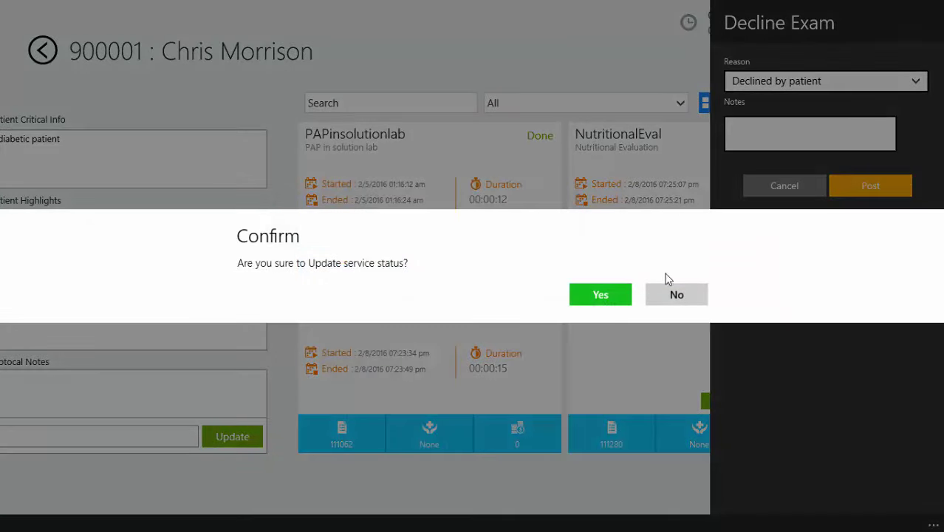
{"action": "left_click", "coordinate": [600, 295]}
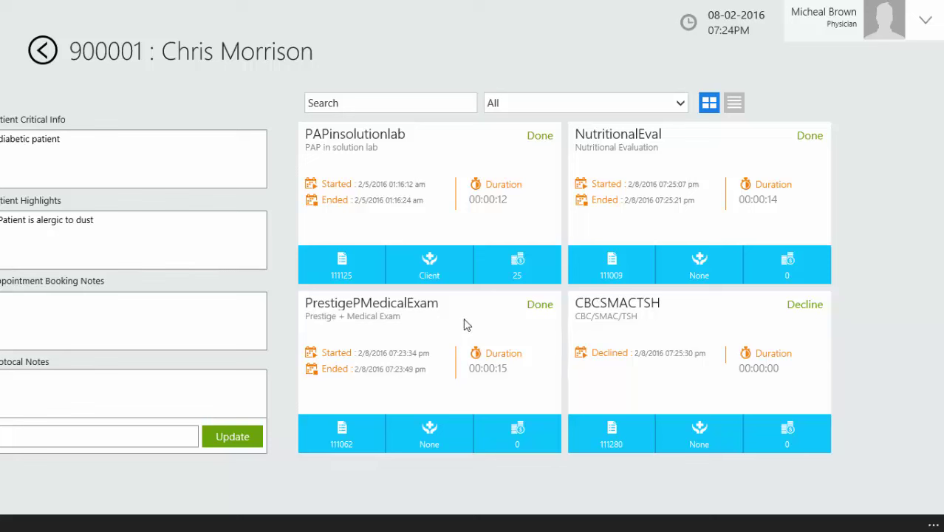
{"action": "right_click", "coordinate": [458, 340]}
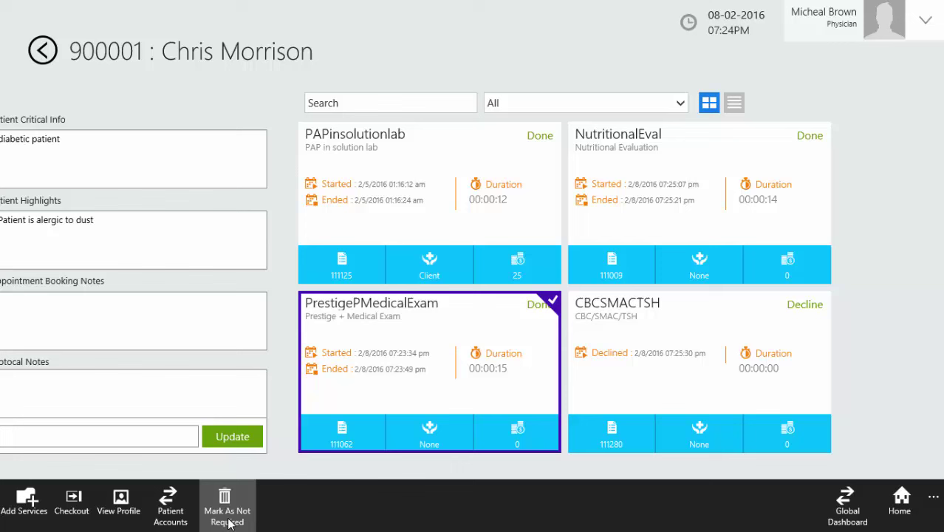
{"action": "right_click", "coordinate": [443, 359]}
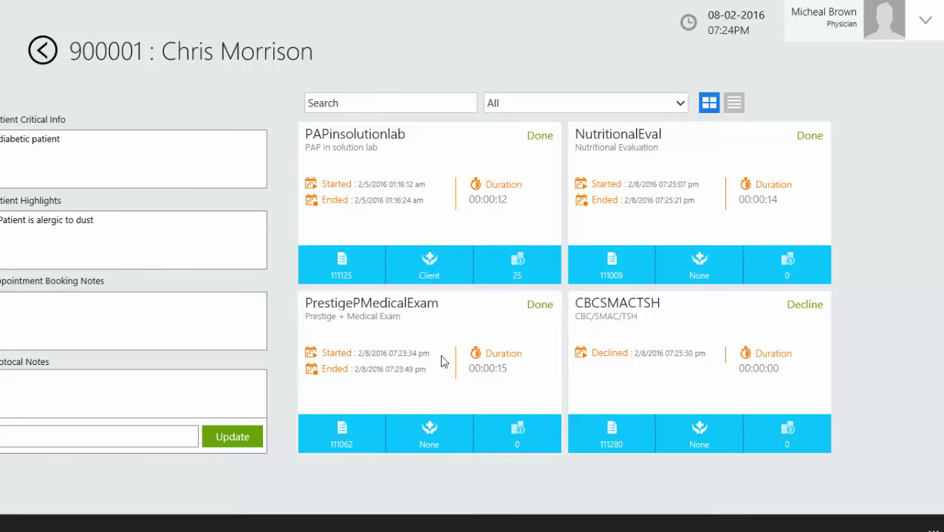
{"action": "right_click", "coordinate": [267, 475]}
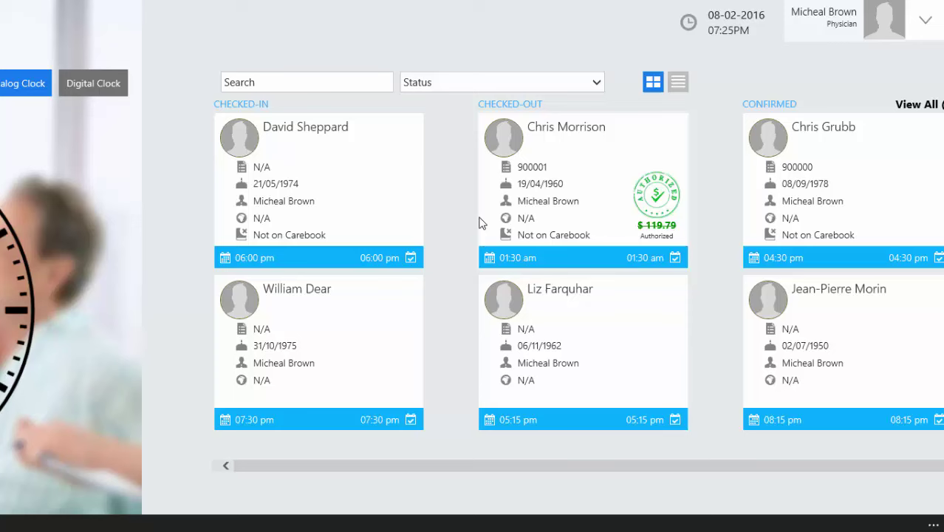
{"action": "right_click", "coordinate": [517, 218]}
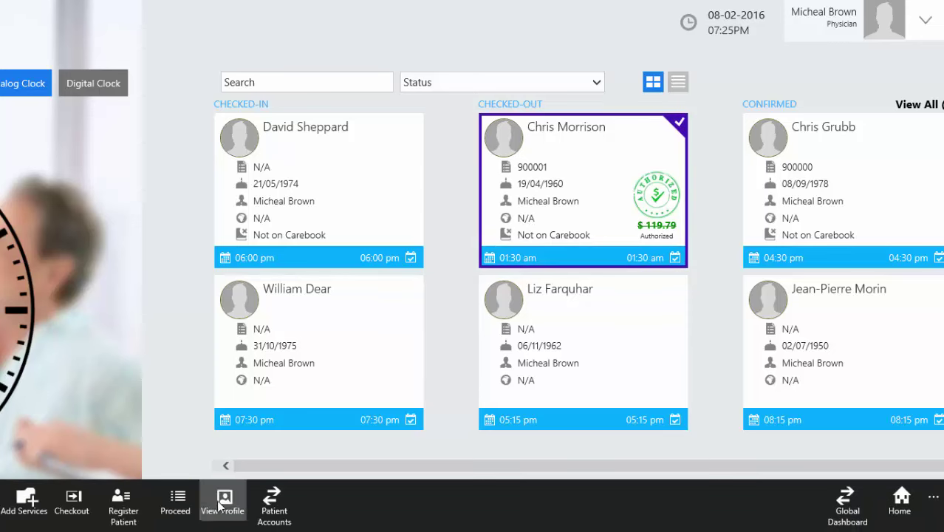
{"action": "left_click", "coordinate": [176, 505]}
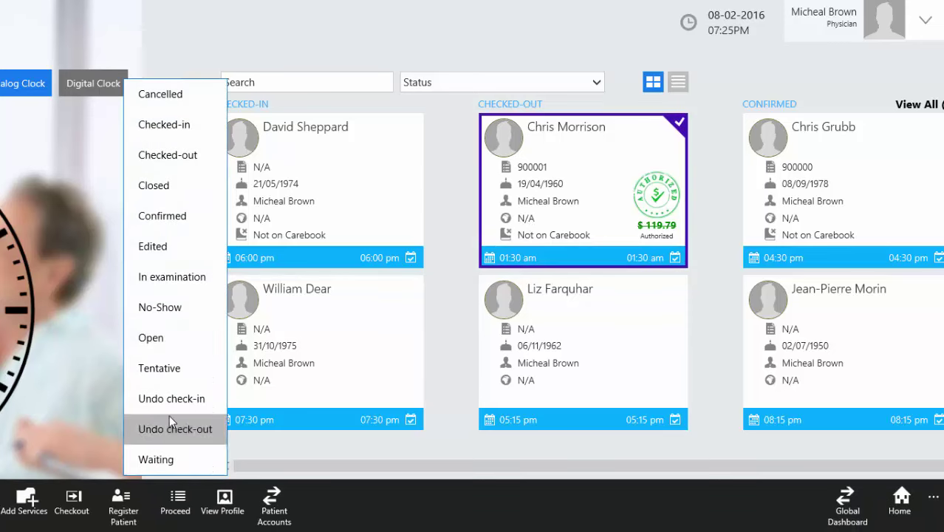
{"action": "left_click", "coordinate": [177, 129]}
{"action": "left_click", "coordinate": [591, 294]}
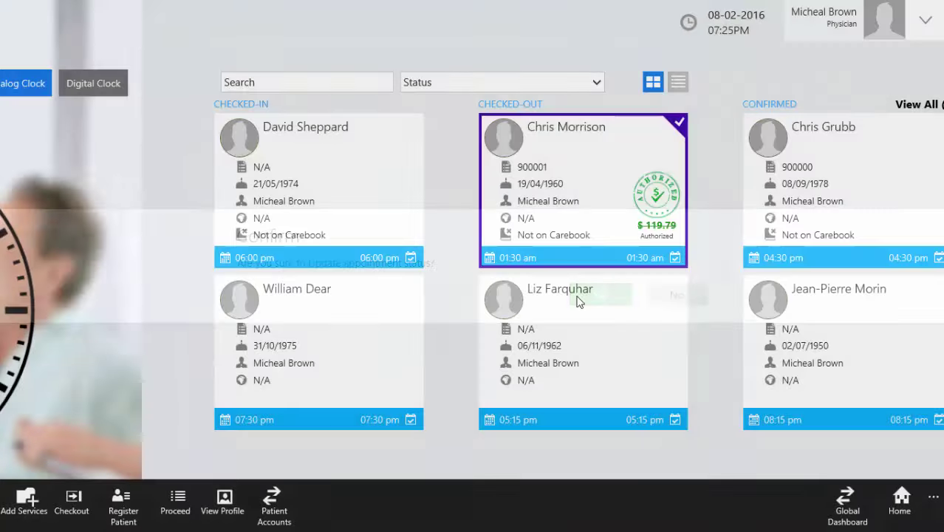
{"action": "left_click", "coordinate": [303, 203]}
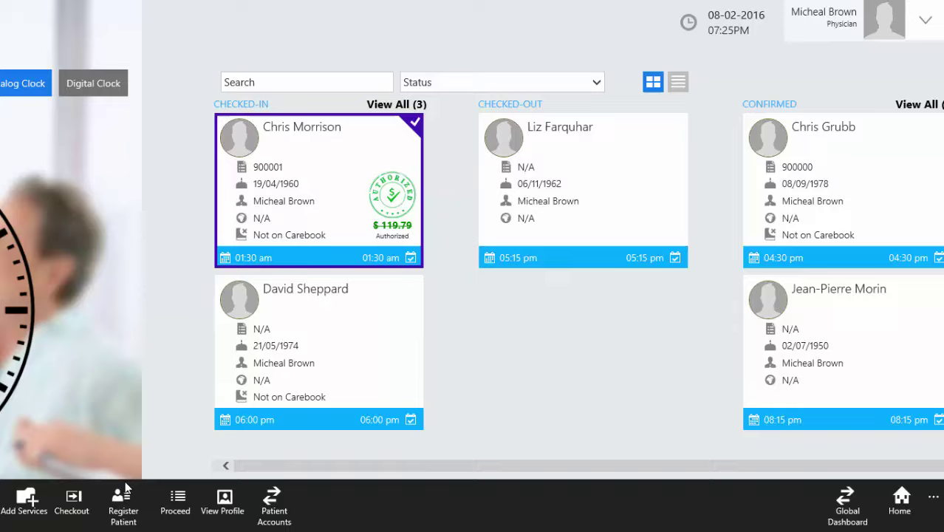
{"action": "left_click", "coordinate": [76, 510]}
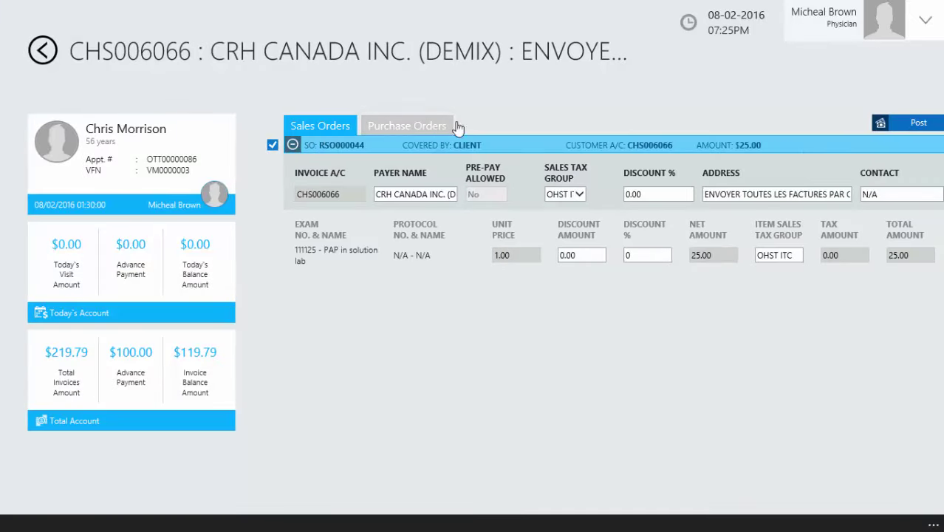
Review the Purchase Orders and Sales Orders tabs, then post sales order RSO0000044.
{"action": "left_click", "coordinate": [407, 132]}
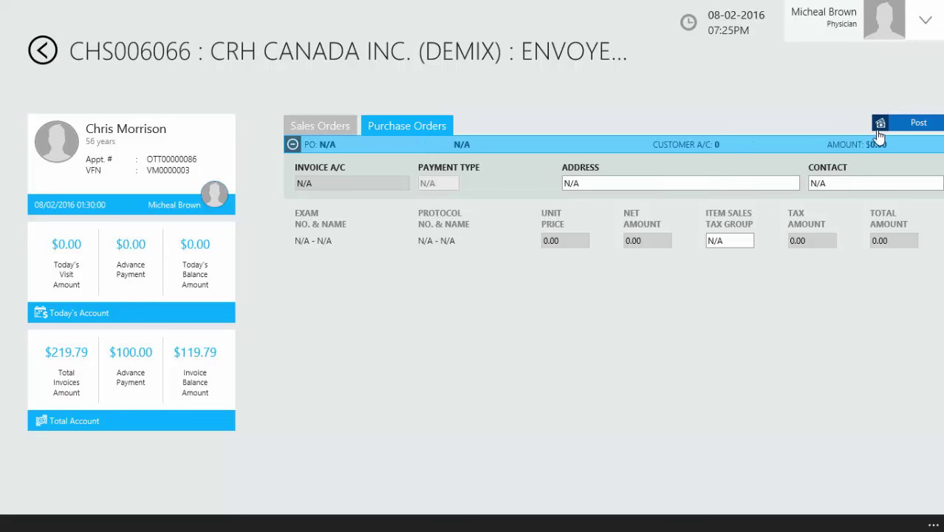
{"action": "left_click", "coordinate": [320, 134]}
{"action": "scroll", "coordinate": [410, 436], "scroll_direction": "down", "scroll_amount": 1}
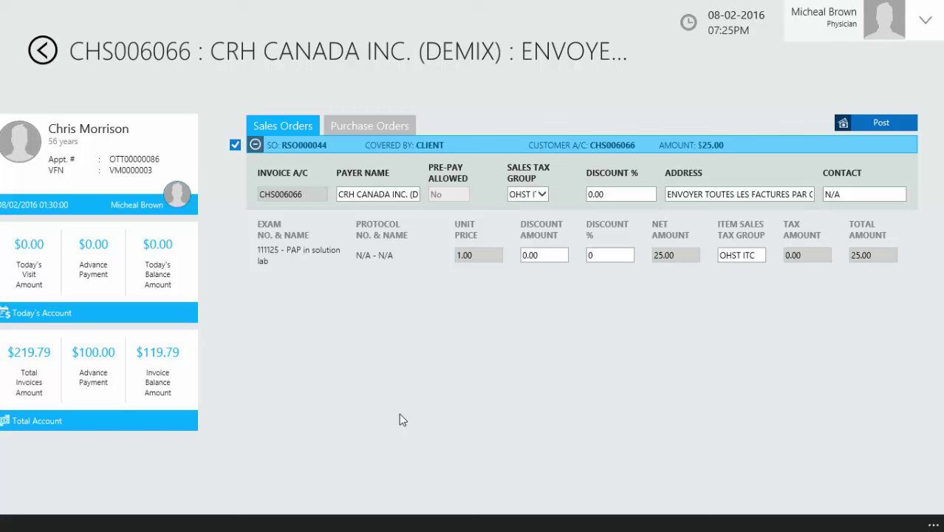
{"action": "left_click", "coordinate": [884, 123]}
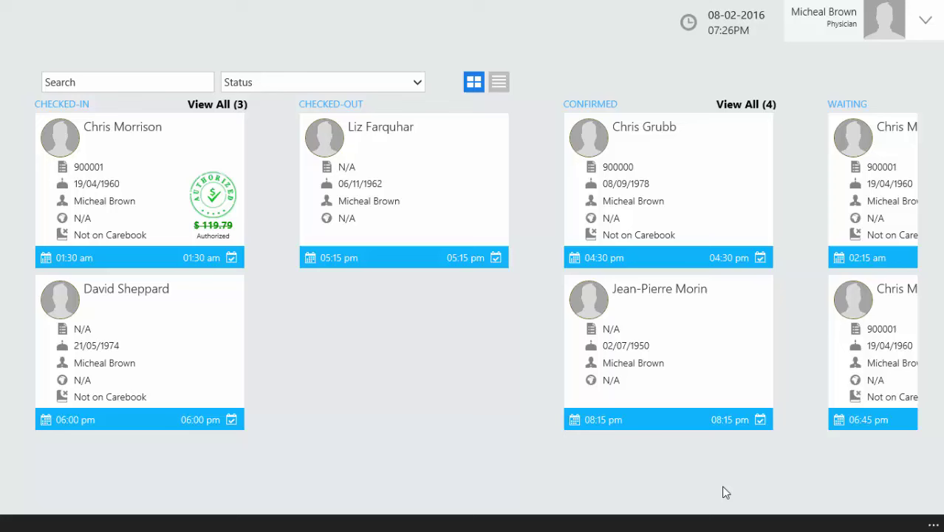
{"action": "right_click", "coordinate": [723, 492]}
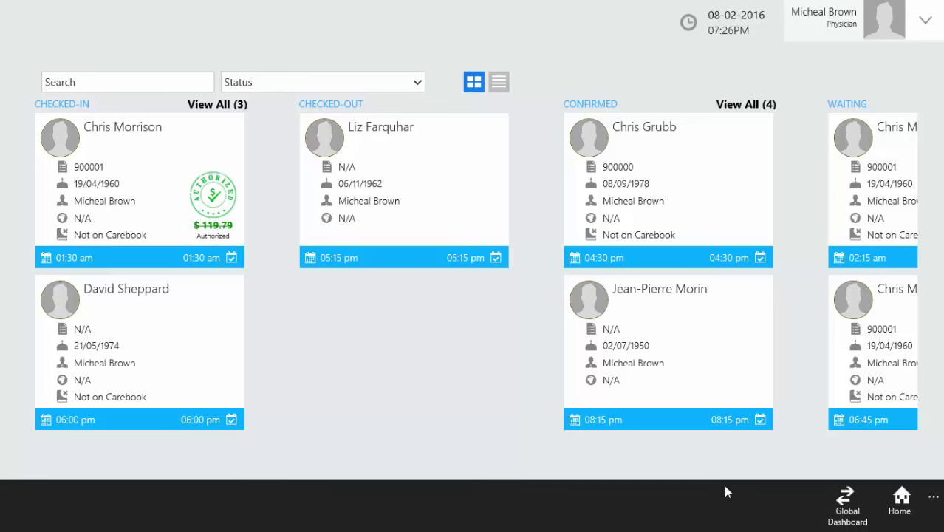
Open the Global Dashboard and scroll right to the current and total waiting-time columns.
{"action": "left_click", "coordinate": [838, 508]}
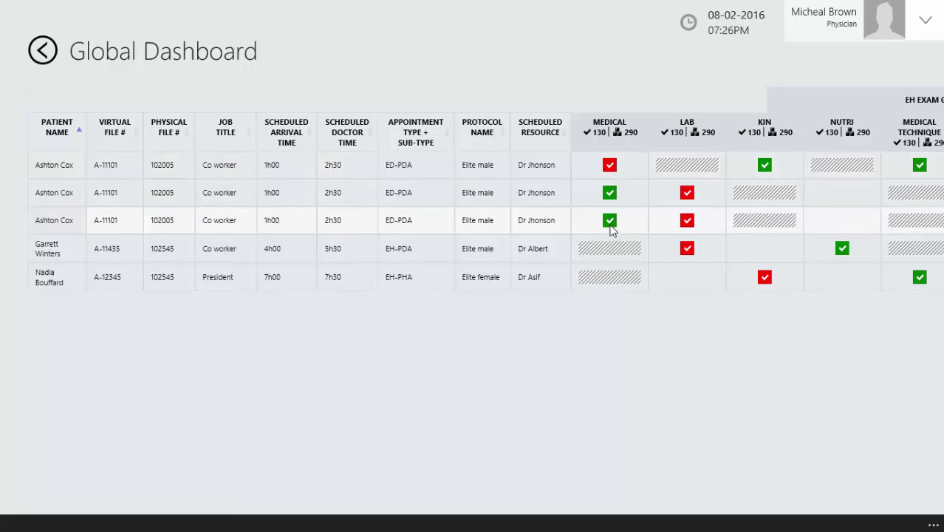
{"action": "scroll", "coordinate": [610, 230], "scroll_direction": "right", "scroll_amount": 3}
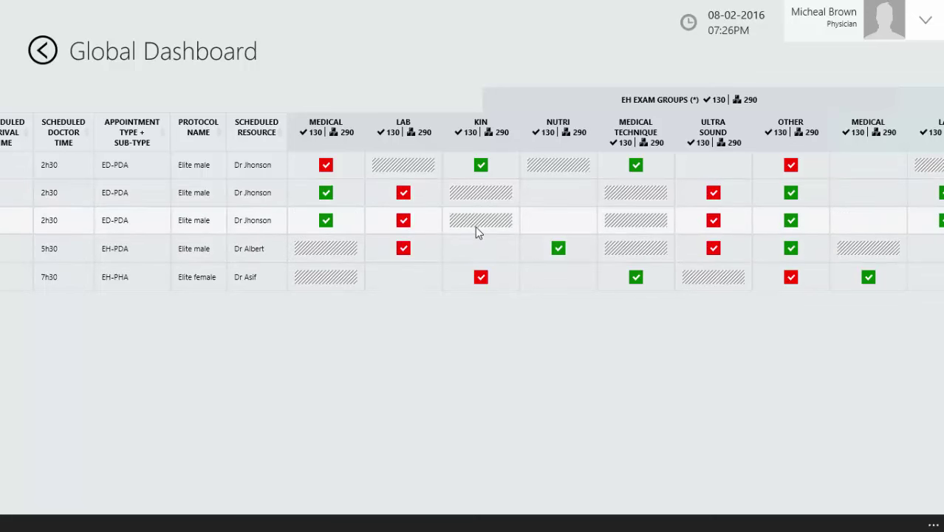
{"action": "scroll", "coordinate": [475, 227], "scroll_direction": "right", "scroll_amount": 5}
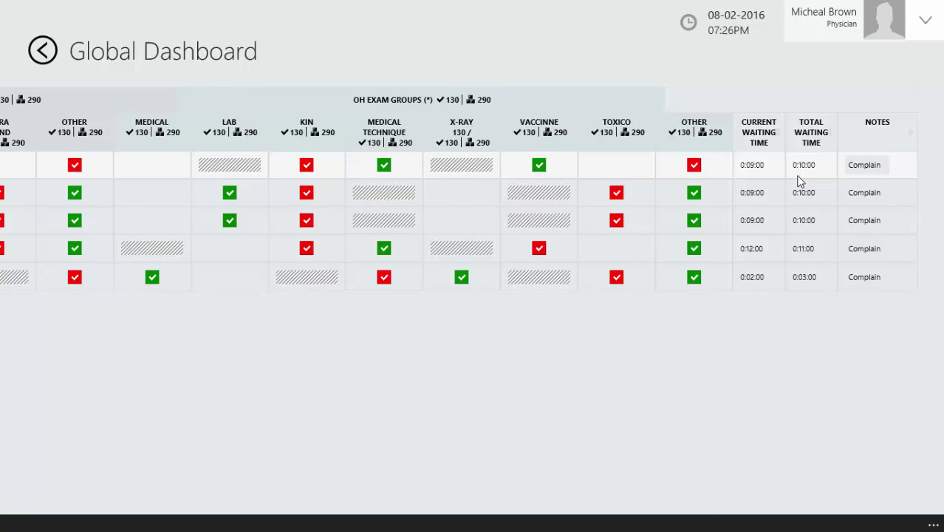
{"action": "right_click", "coordinate": [471, 368]}
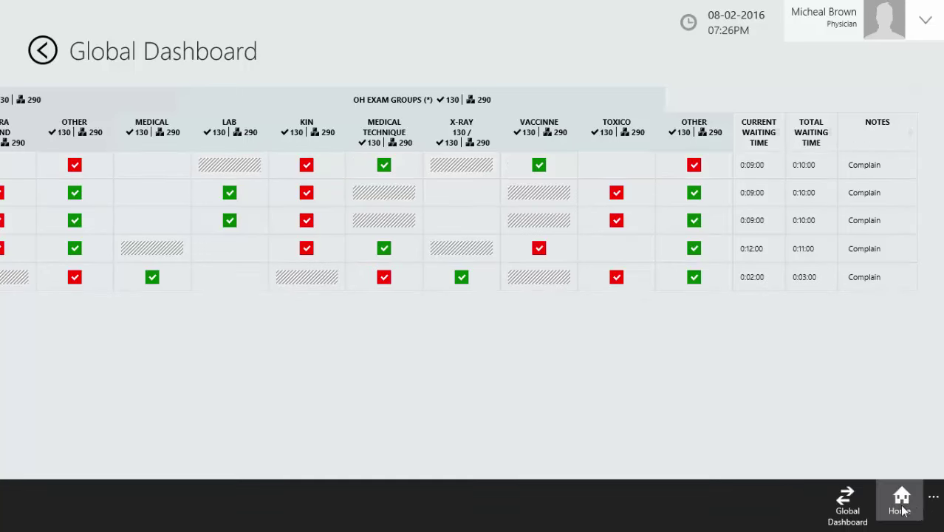